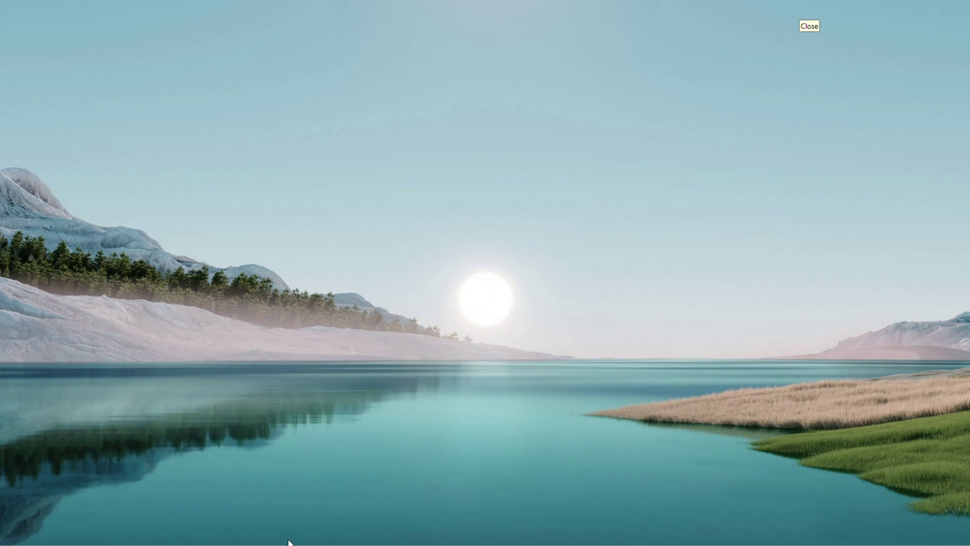
- Search for 'regedit' and run Registry Editor as administrator
key(super)
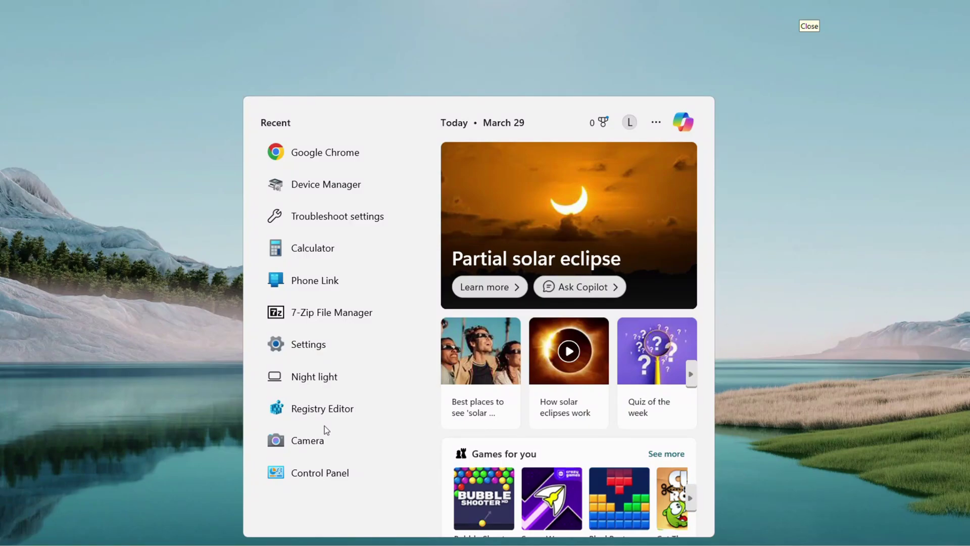
text(r)
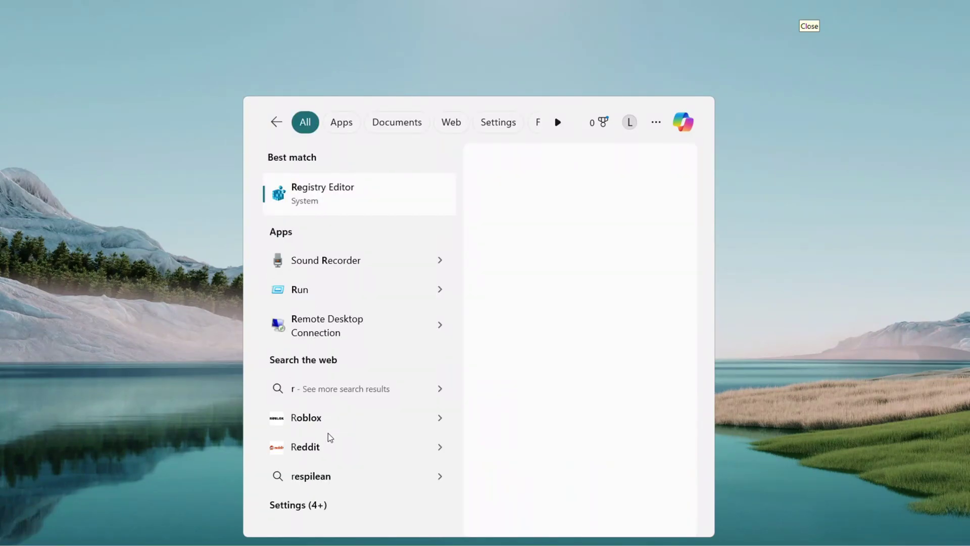
text(egedit)
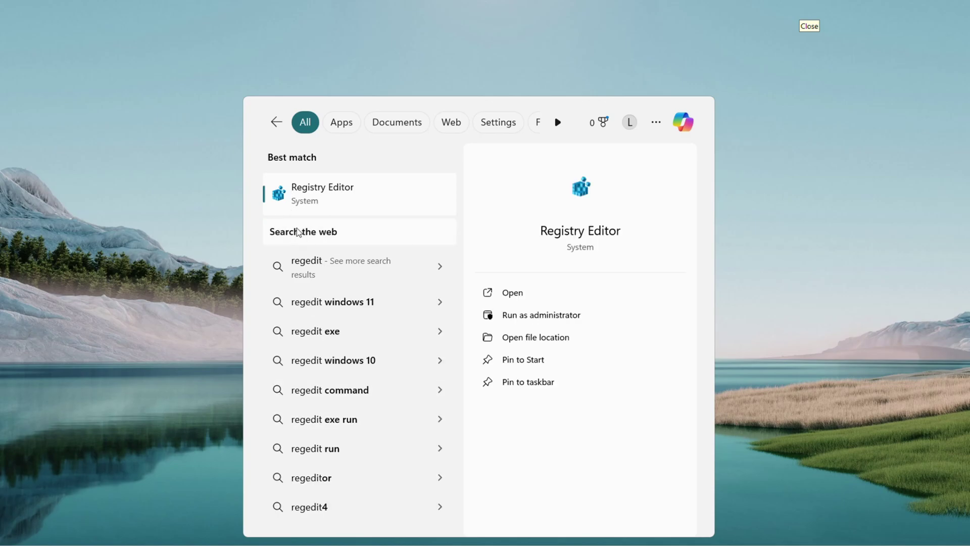
right_click(331, 205)
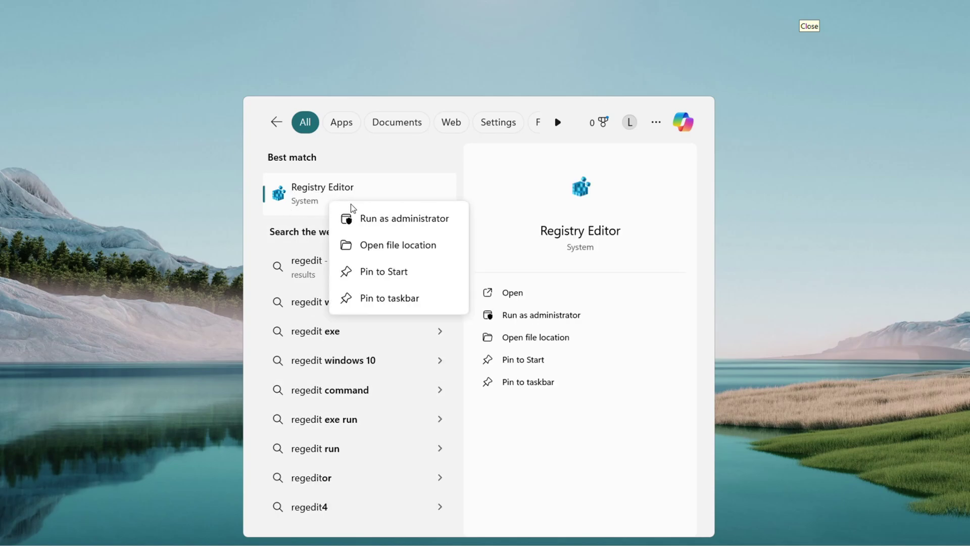
click(361, 219)
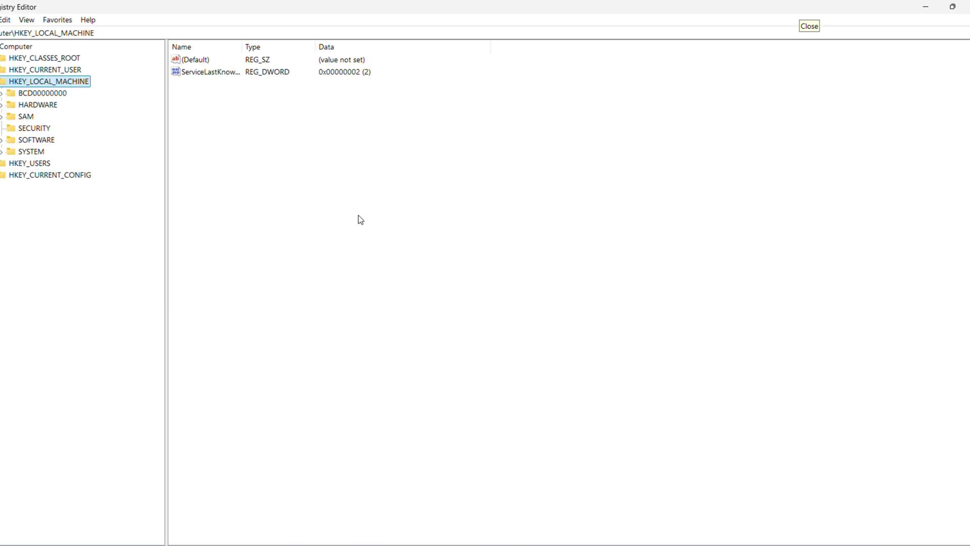
- Collapse HKEY_LOCAL_MACHINE, restore the window down, and cancel a registry export named 'marck' unsaved
click(1, 82)
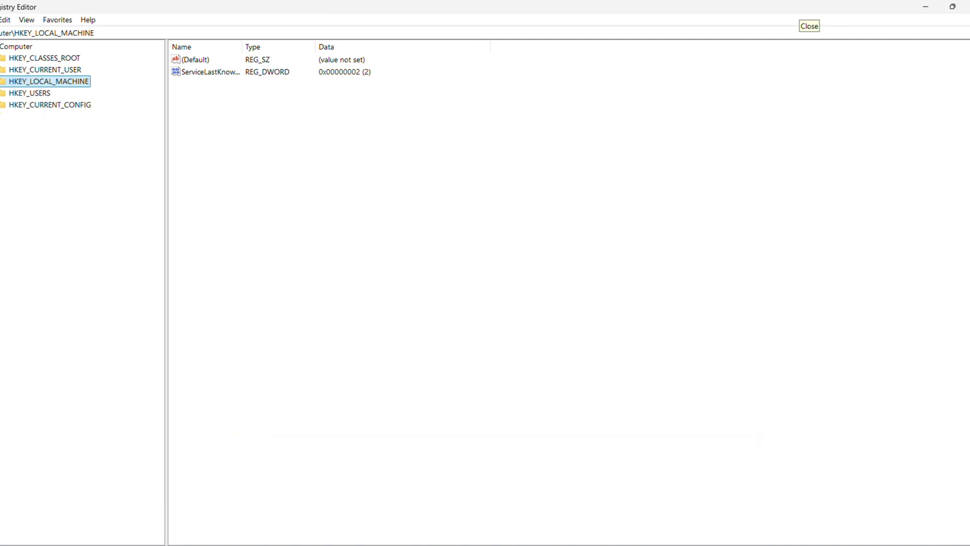
key(super+Down)
click(2, 25)
click(60, 51)
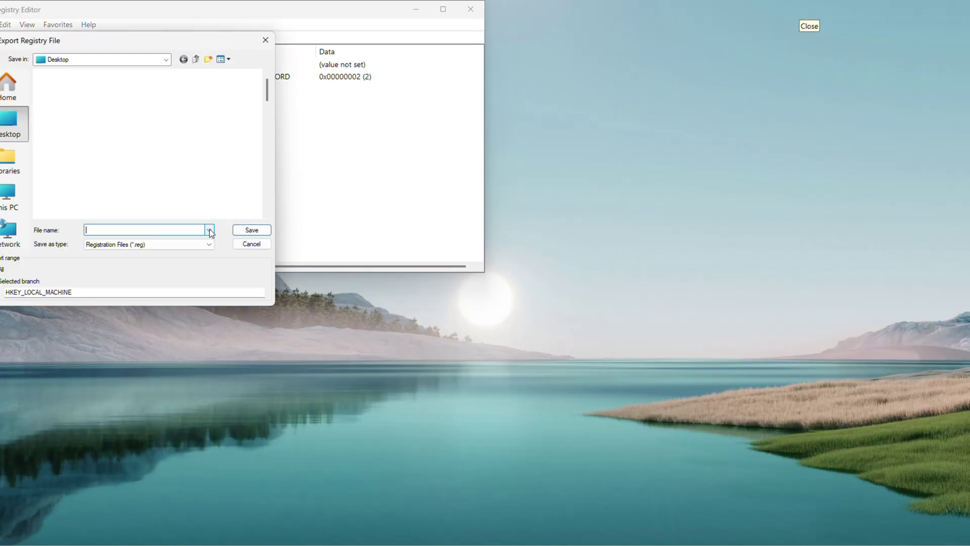
text(marck 2025)
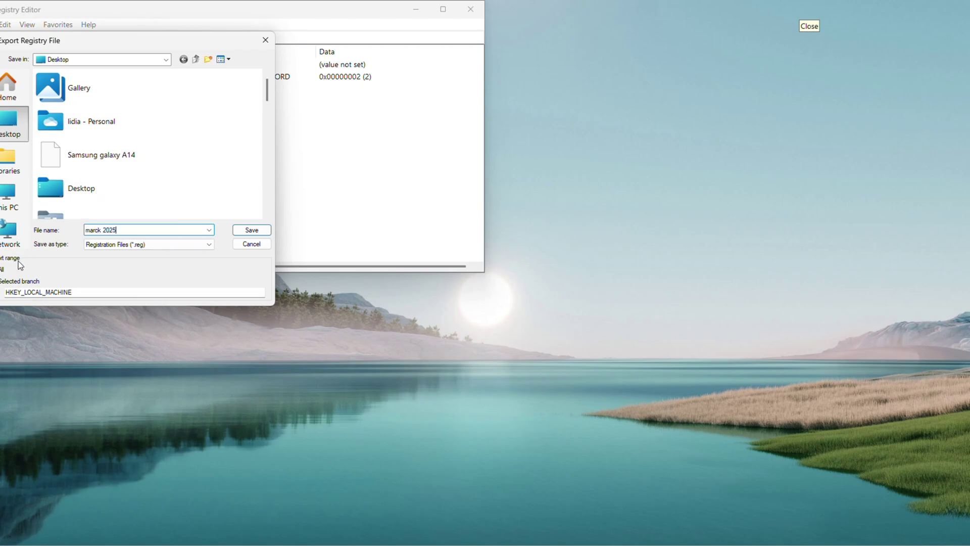
click(252, 244)
click(2, 24)
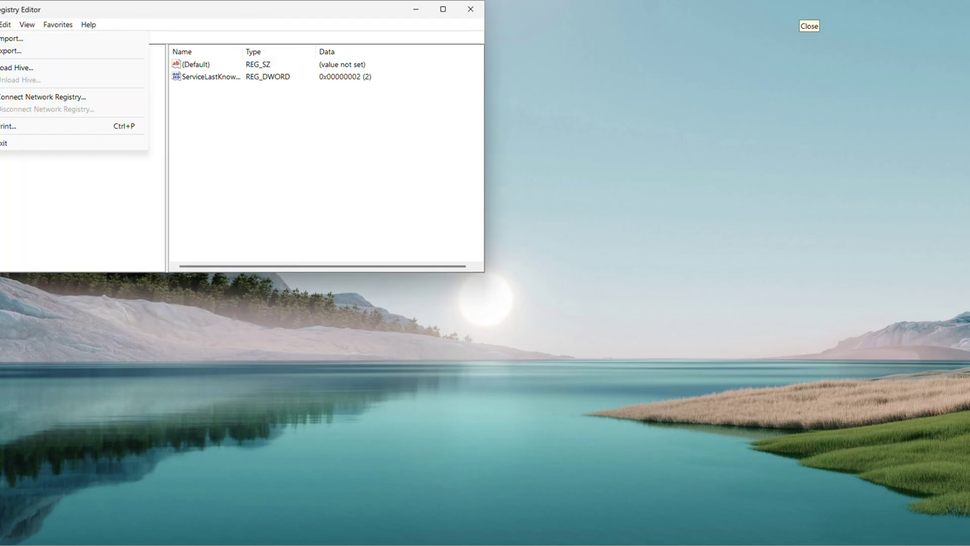
click(21, 32)
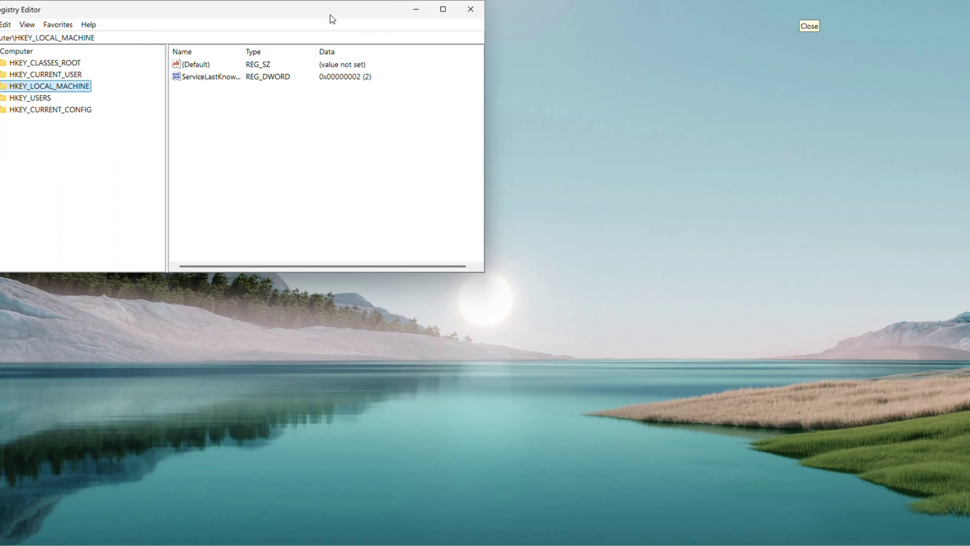
- Navigate to HKEY_LOCAL_MACHINE\SYSTEM\CurrentControlSet\Control\FileSystem and scroll to its Ntfs values
key(super+Down)
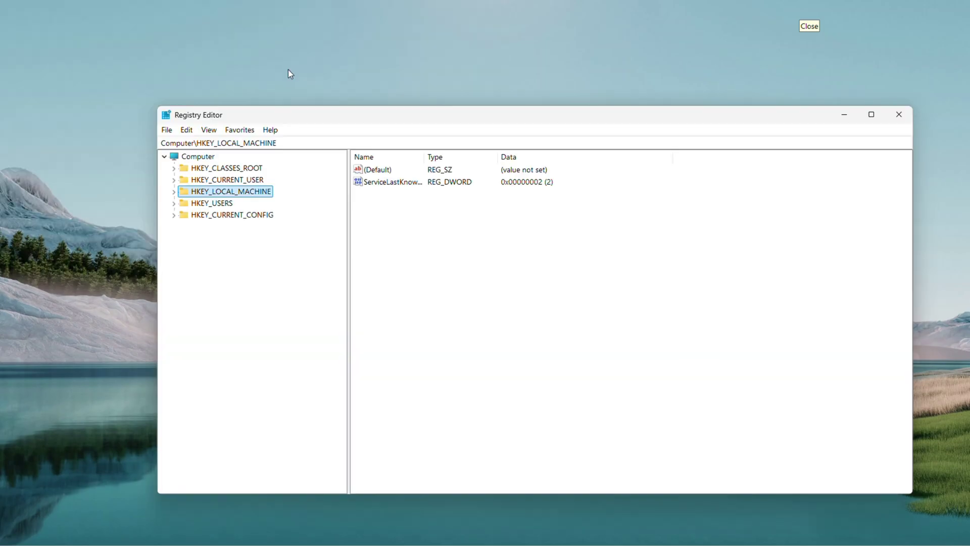
double_click(193, 196)
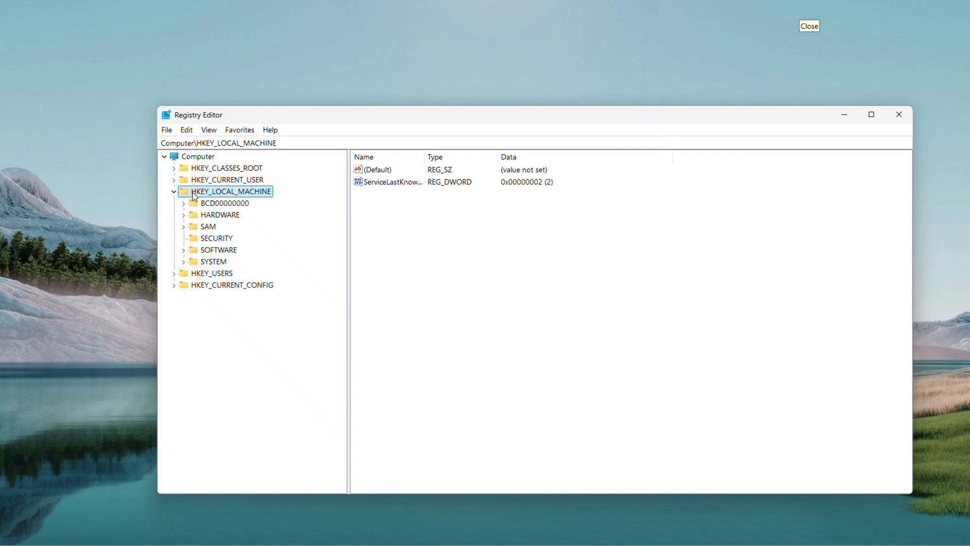
double_click(211, 262)
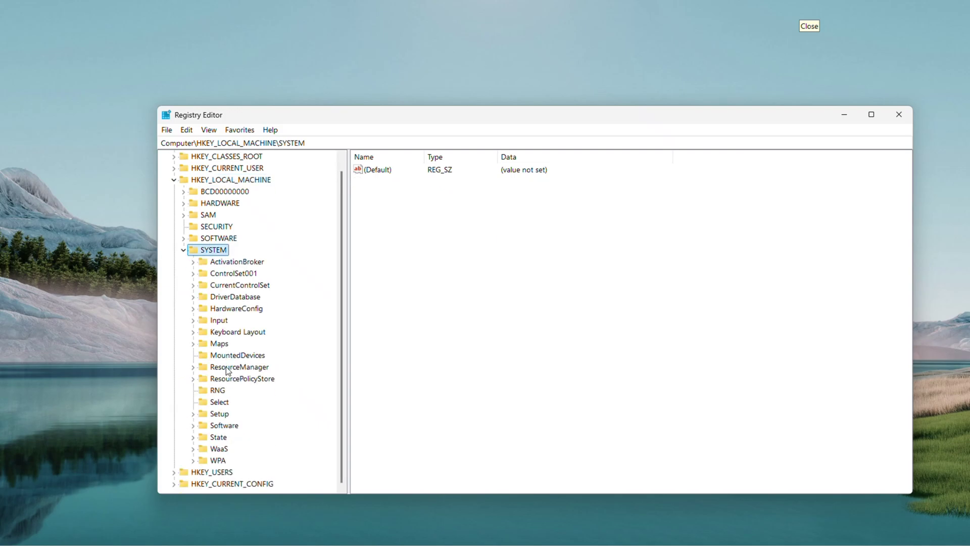
double_click(229, 286)
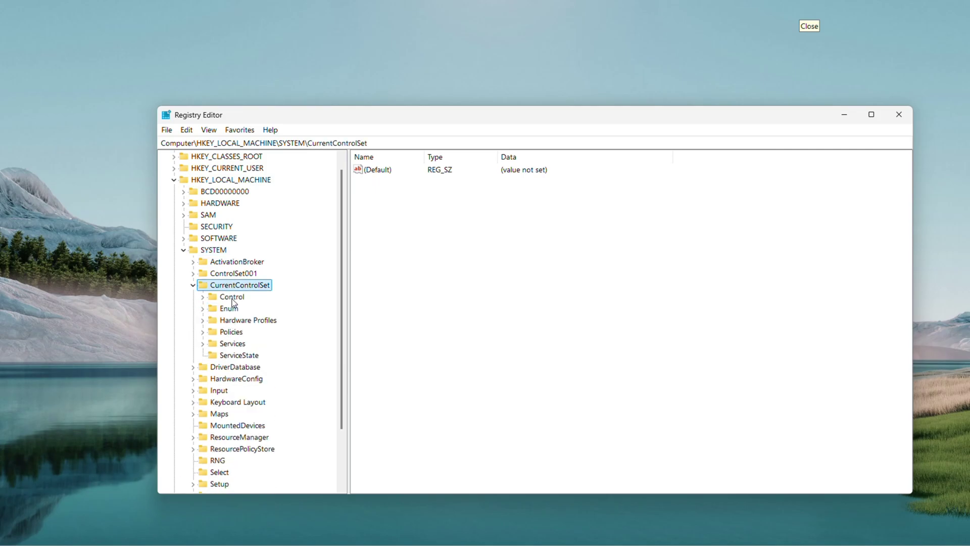
double_click(232, 298)
key(f)
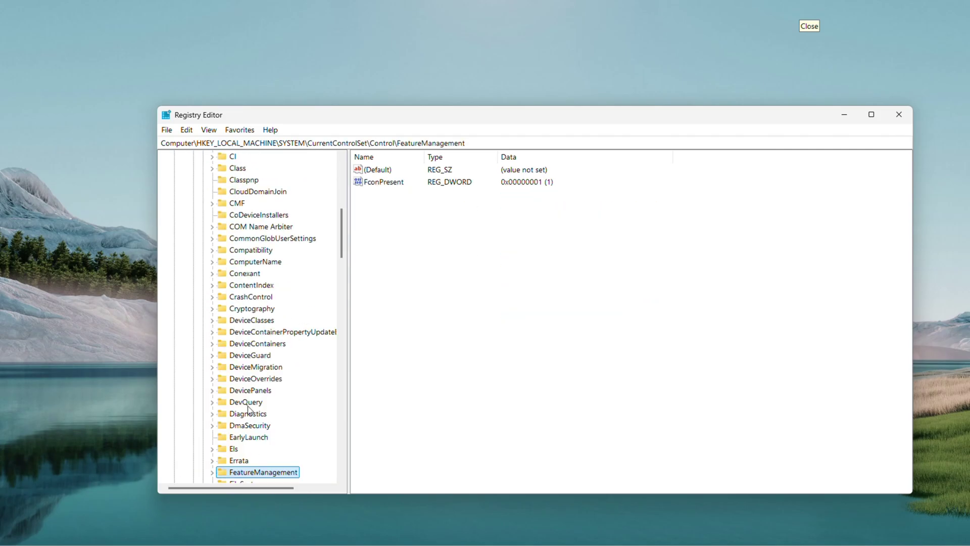
scroll(248, 410, down, 3)
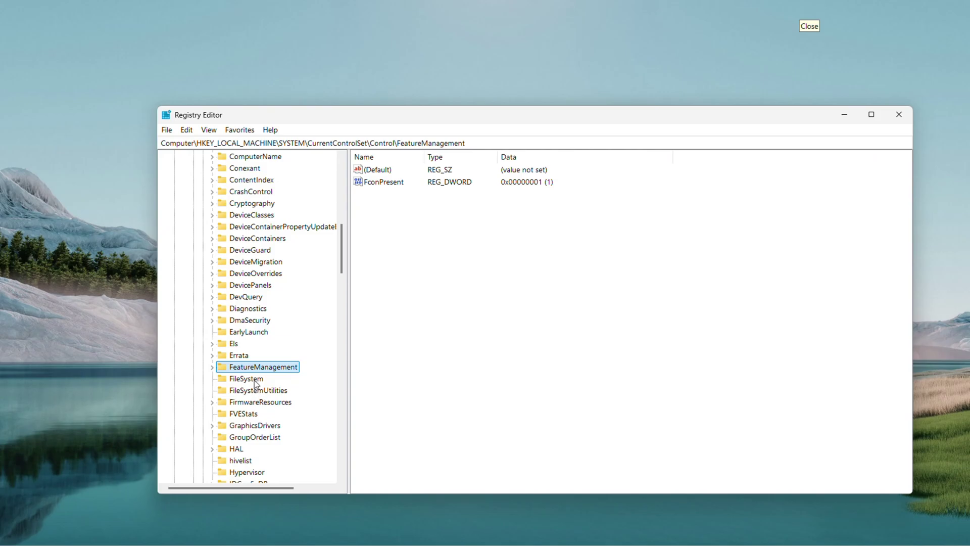
click(255, 381)
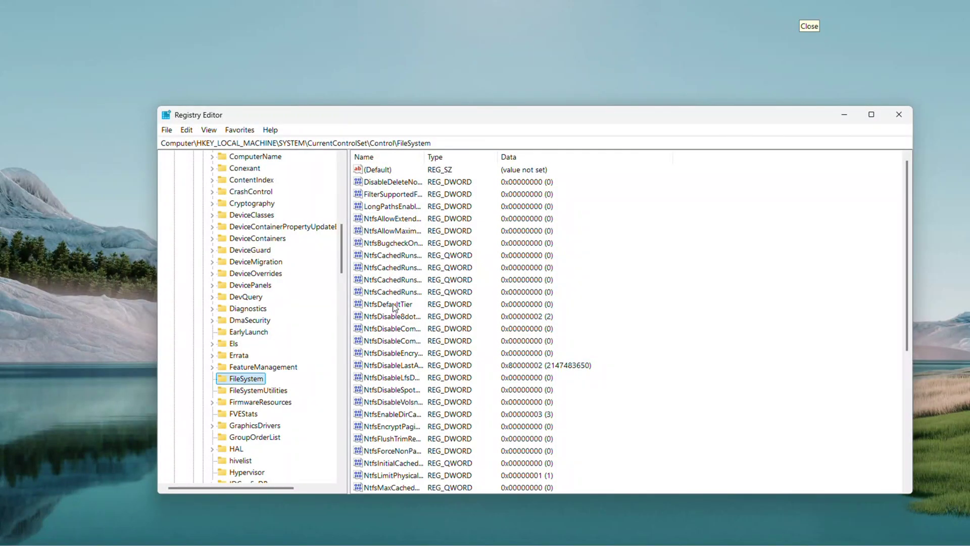
scroll(397, 341, down, 1)
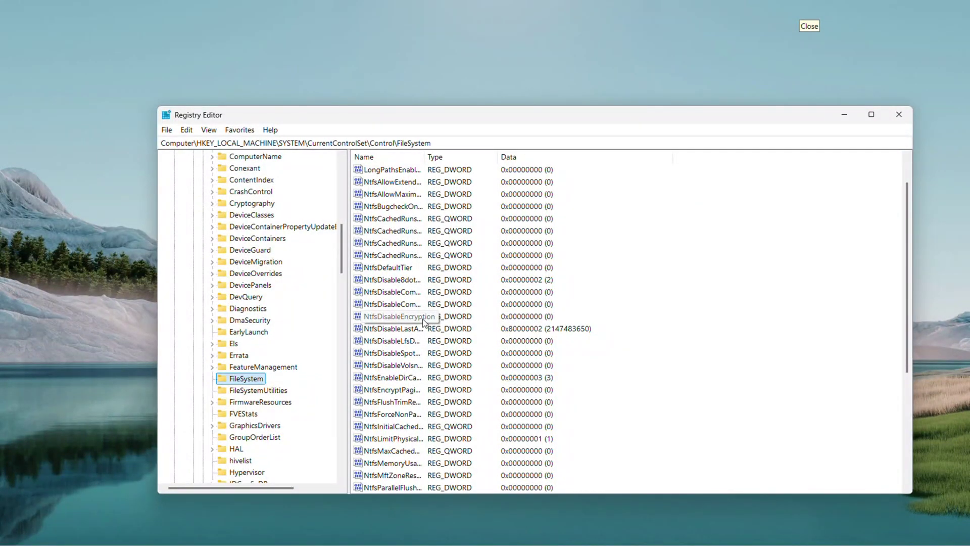
- Open NtfsDisableEncryption and confirm its value data as 0
double_click(392, 321)
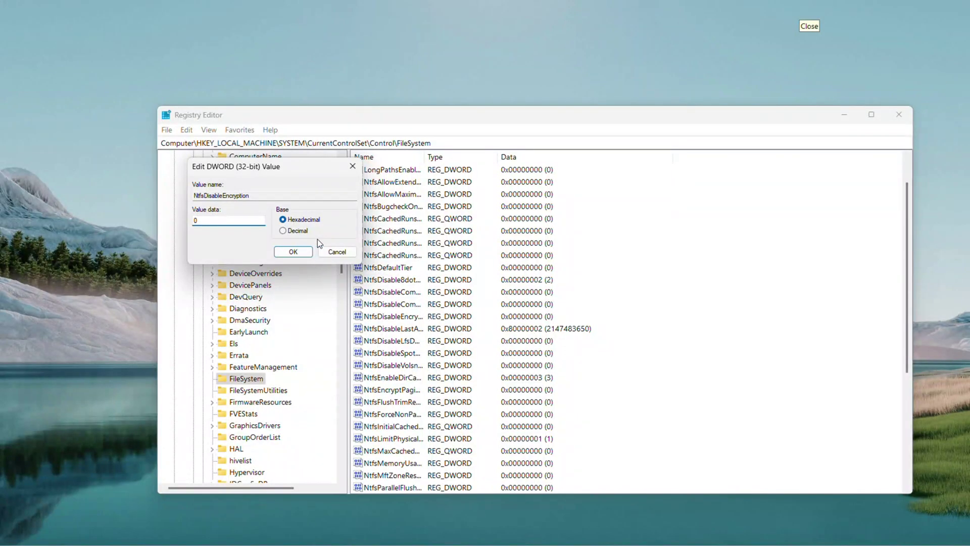
click(294, 252)
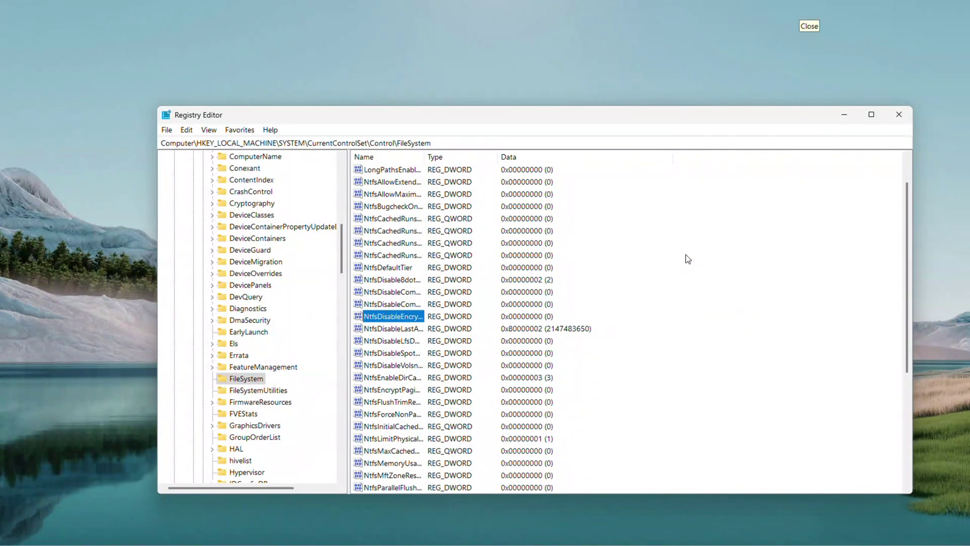
- Close Registry Editor and dismiss the Win+X quick-access menu
click(909, 121)
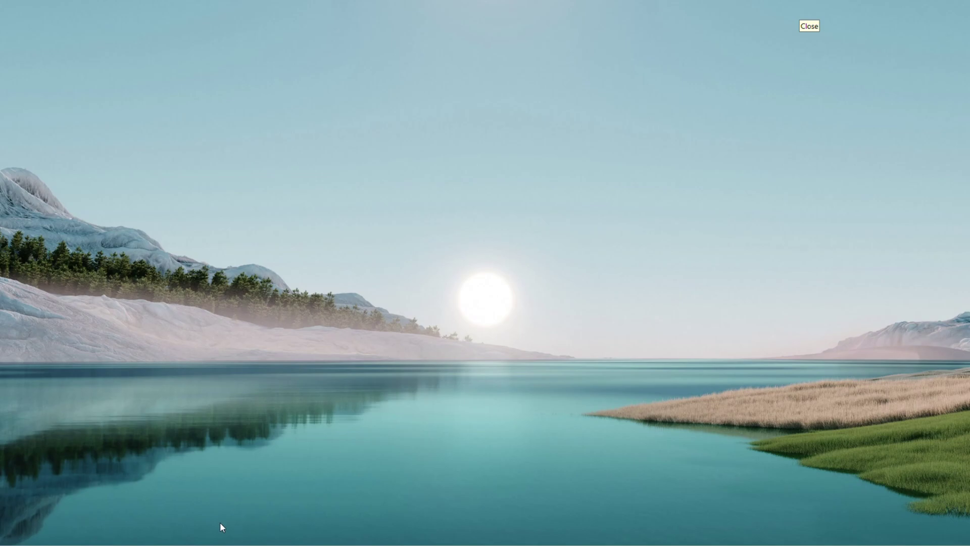
key(super+x)
mouse_move(278, 502)
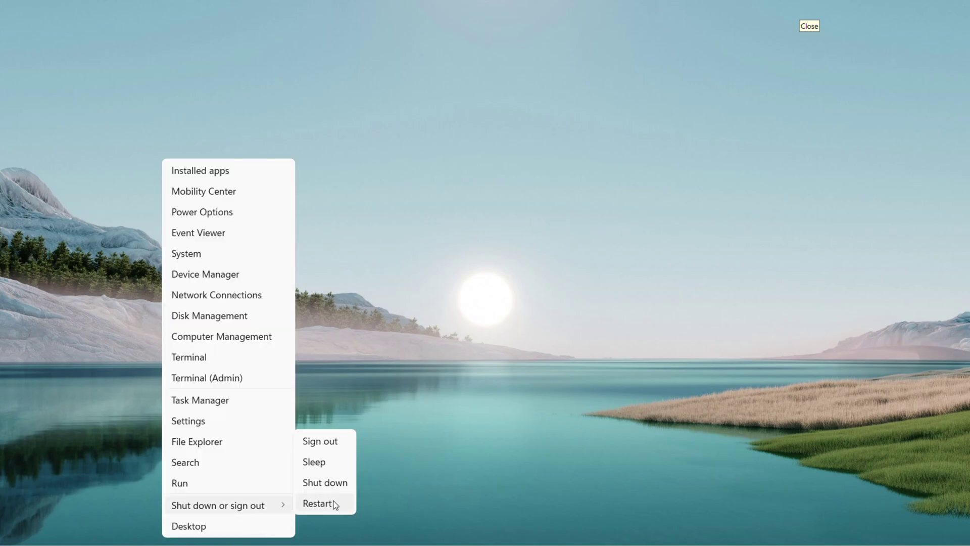
click(515, 285)
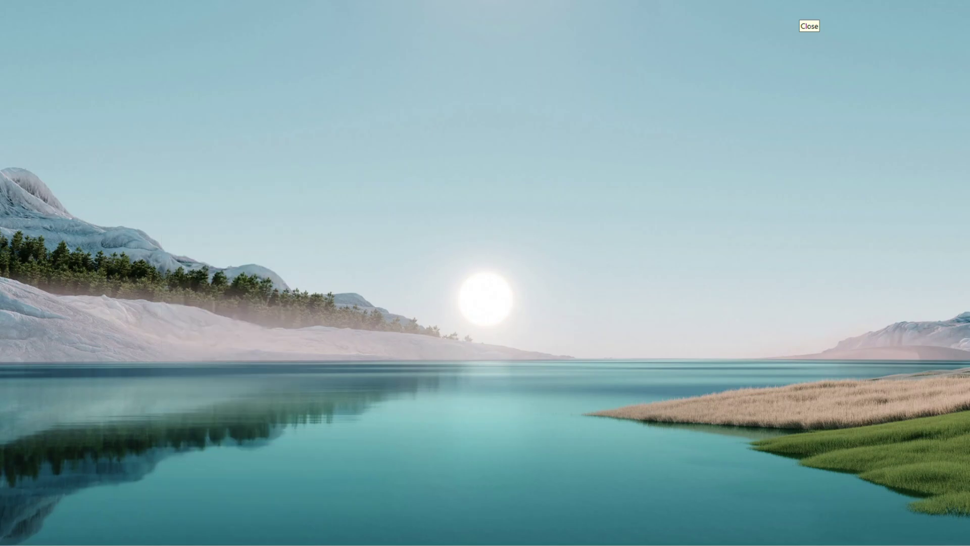
- Search for 'servi' and launch the Services app
key(super+s)
text(se)
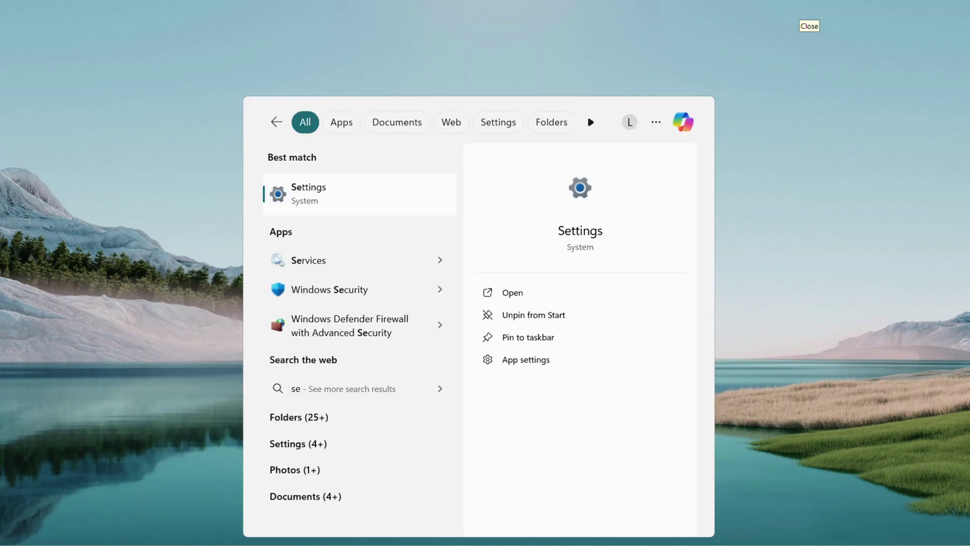
text(rvi)
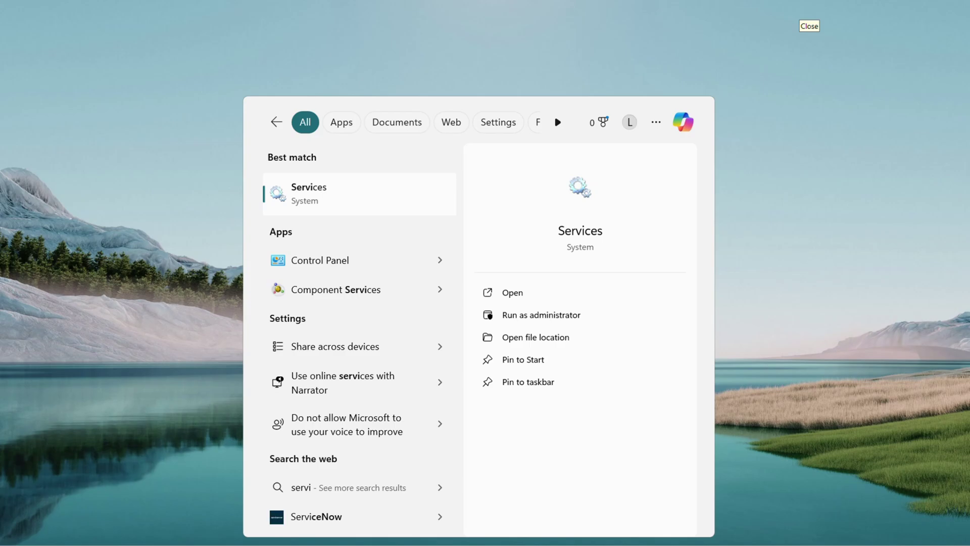
key(Return)
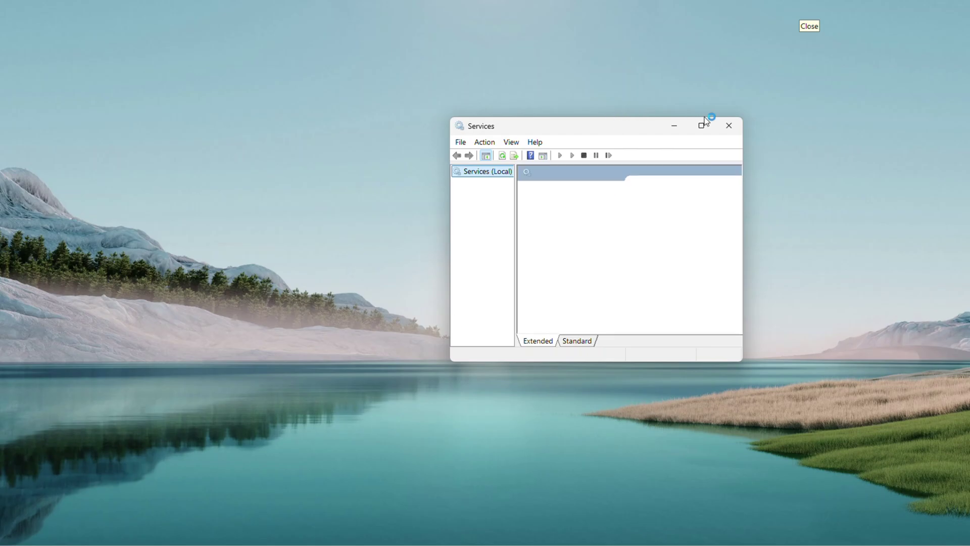
- Maximize Services and open the Encrypting File System (EFS) service's properties
click(704, 126)
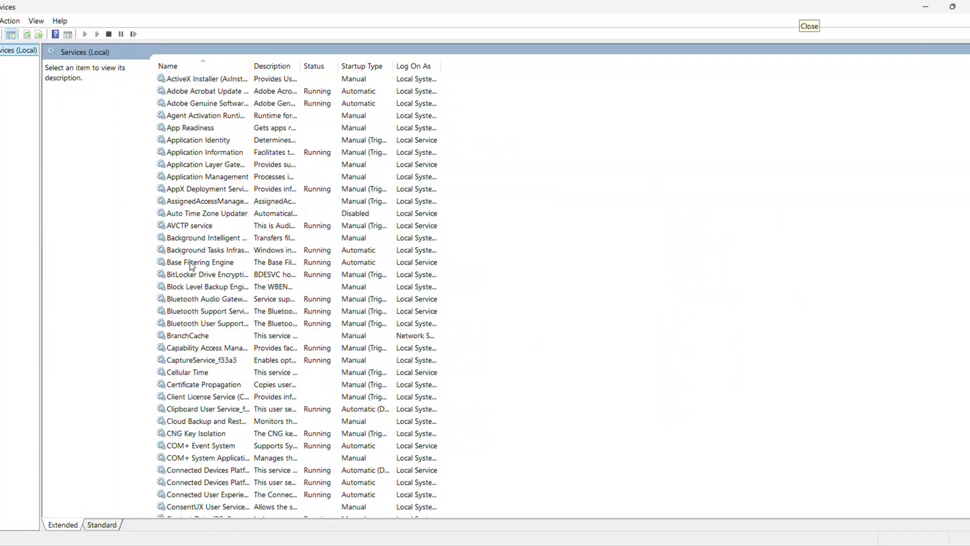
click(192, 264)
key(e)
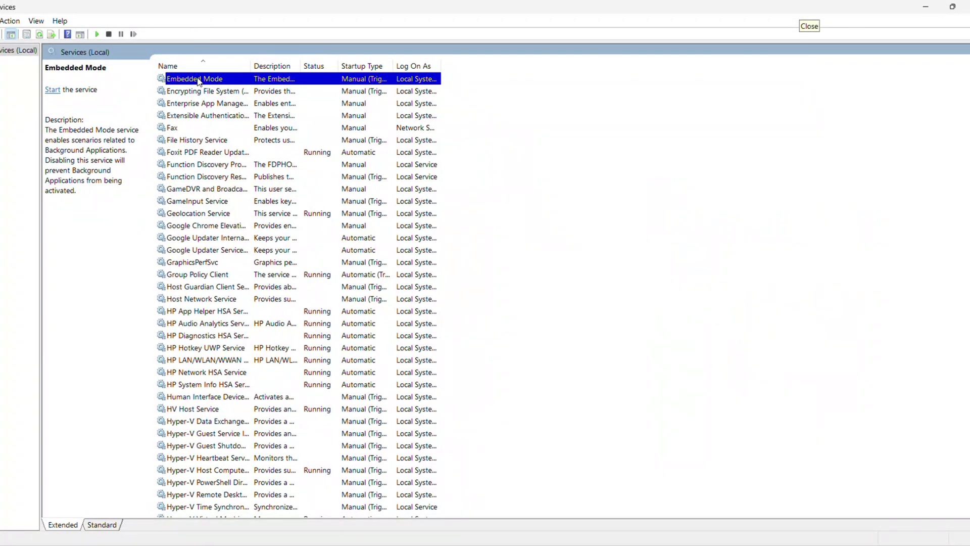
scroll(189, 202, up, 3)
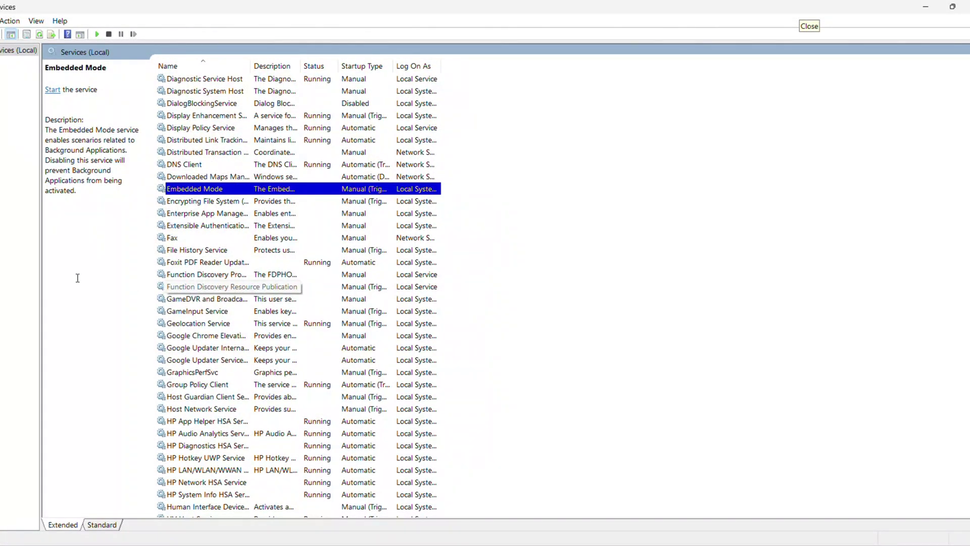
double_click(231, 202)
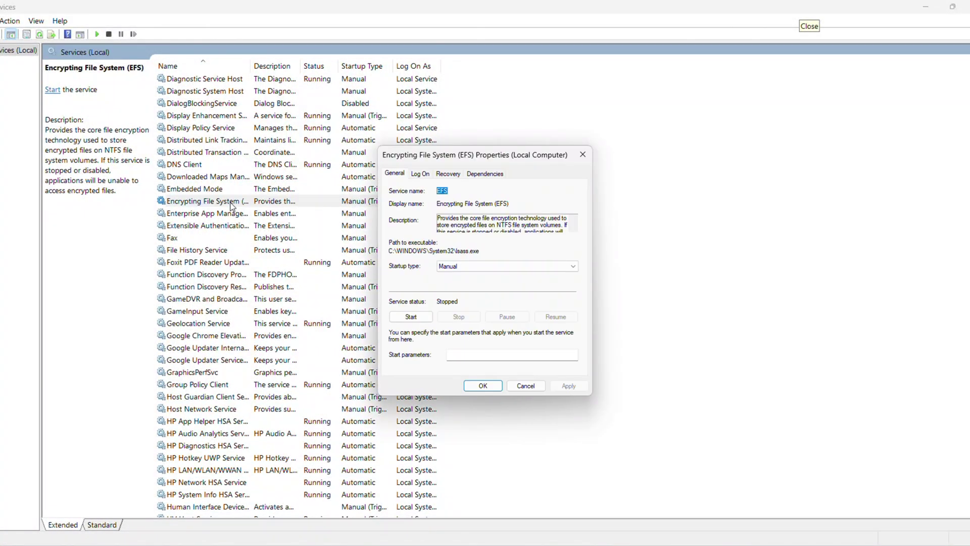
- Choose Automatic as the EFS startup type and close the properties window
click(552, 266)
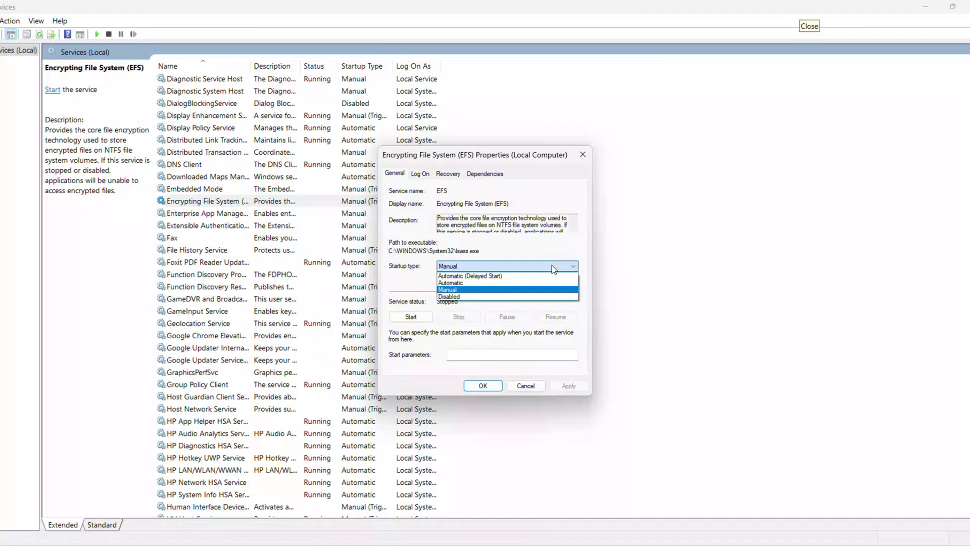
click(505, 283)
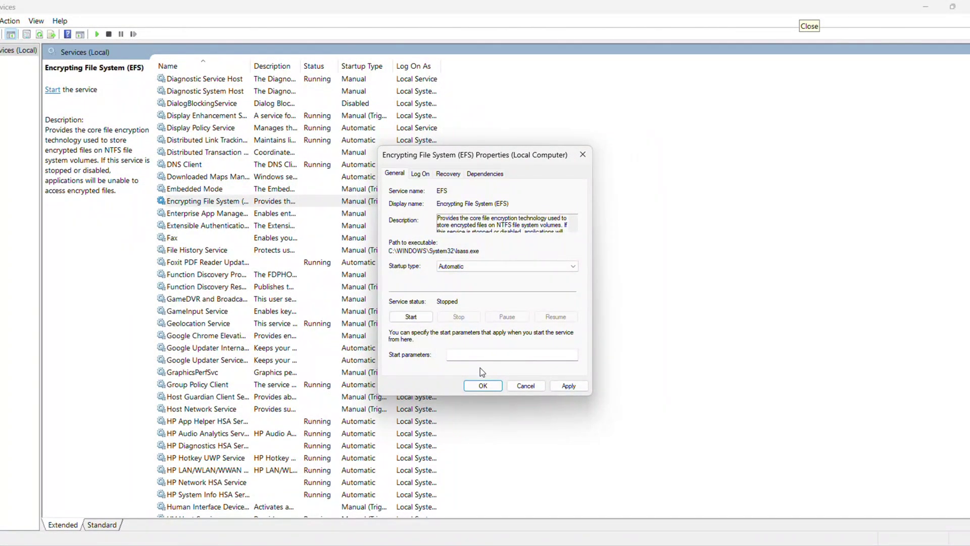
click(585, 156)
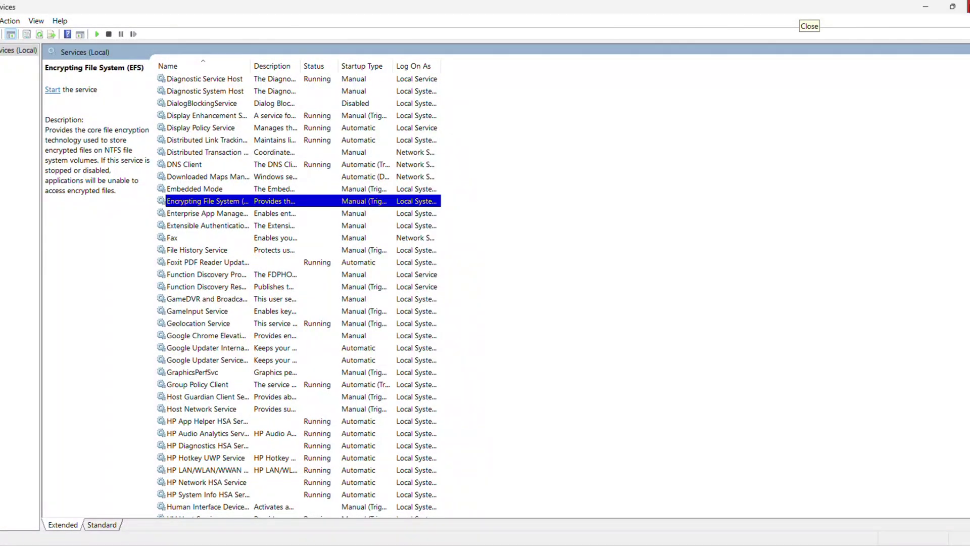